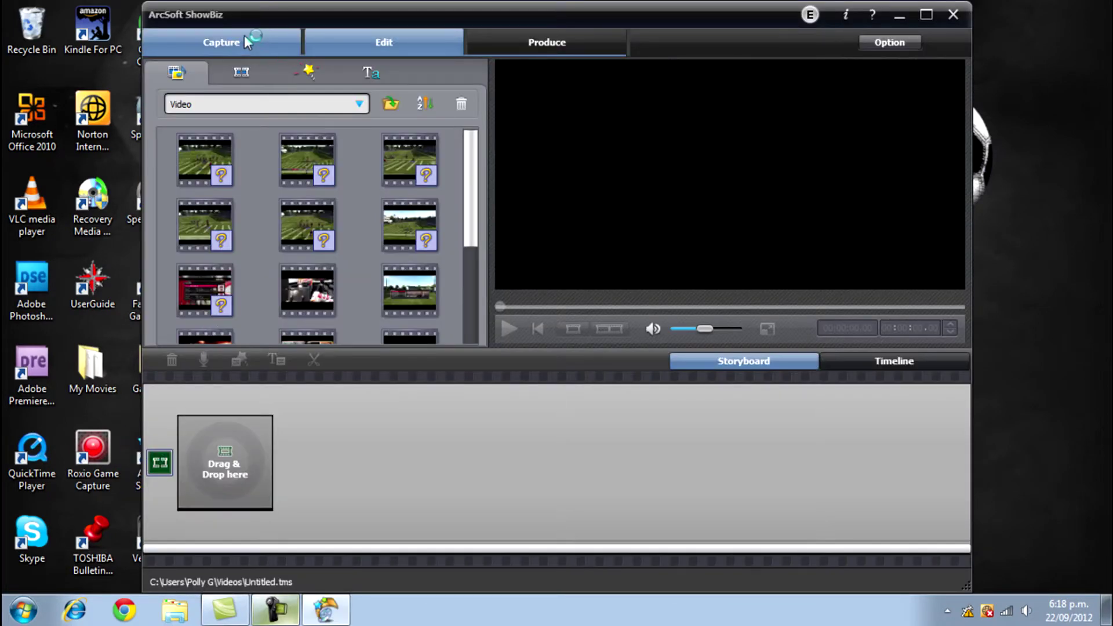
Step: Set up HD PVR capture with YPbPr video, RCA Back audio and 2 Channel Stereo, and reach Format Settings
{"action": "left_click", "coordinate": [242, 41]}
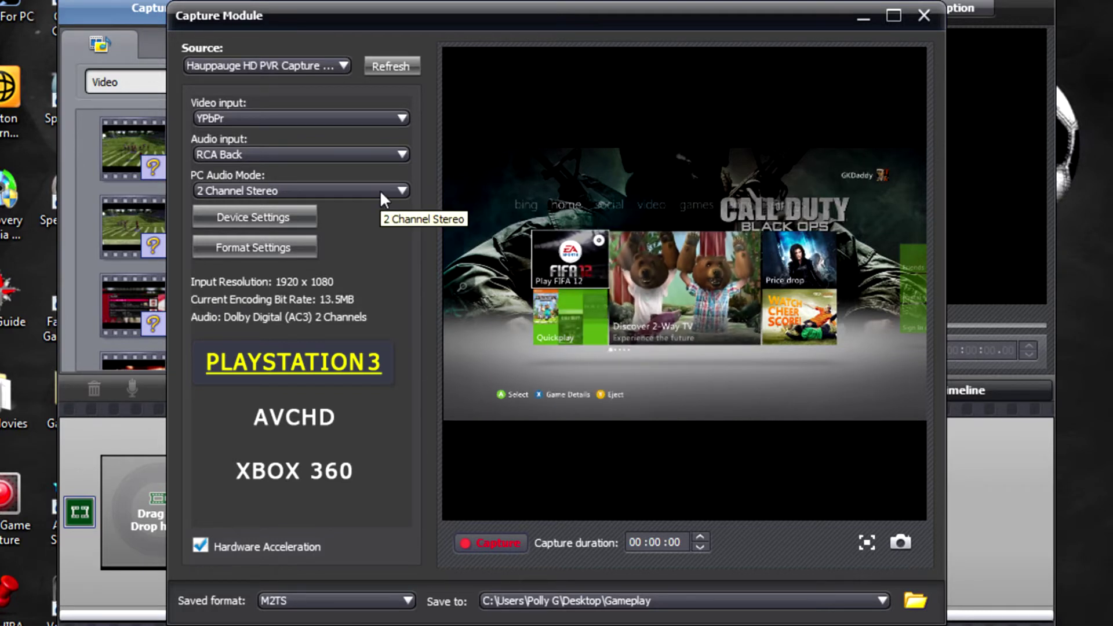
{"action": "left_click", "coordinate": [400, 117]}
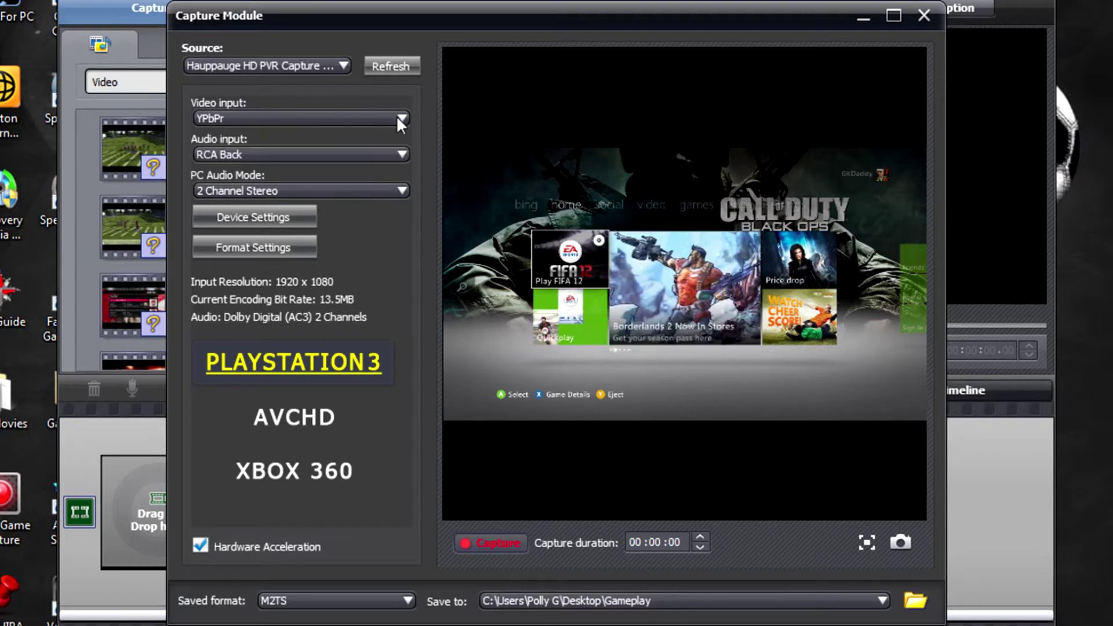
{"action": "left_click", "coordinate": [395, 154]}
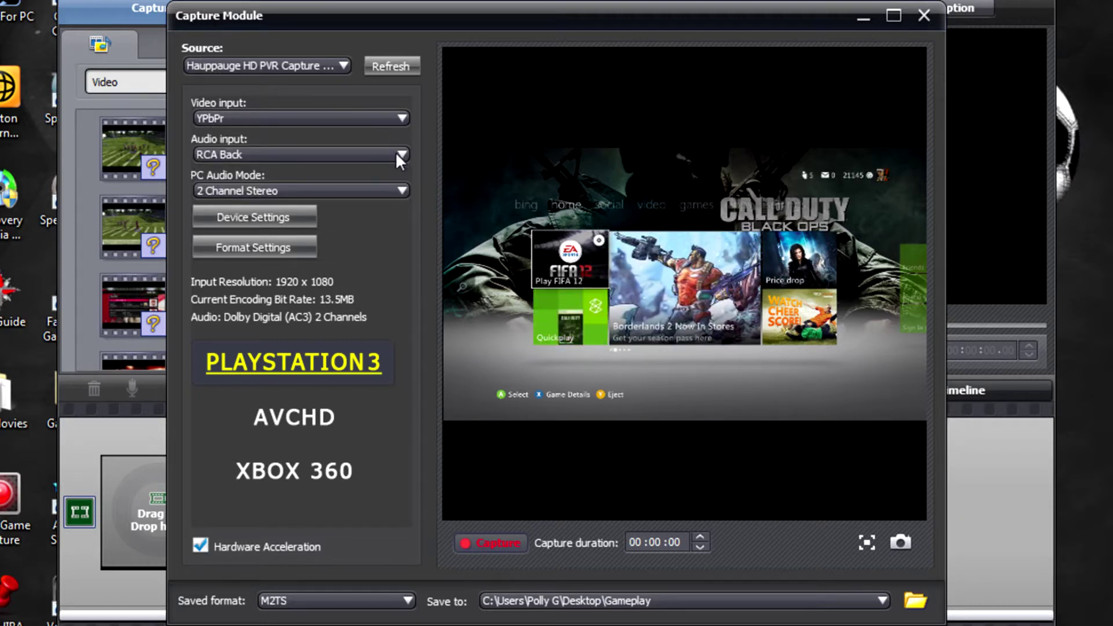
{"action": "left_click", "coordinate": [389, 194]}
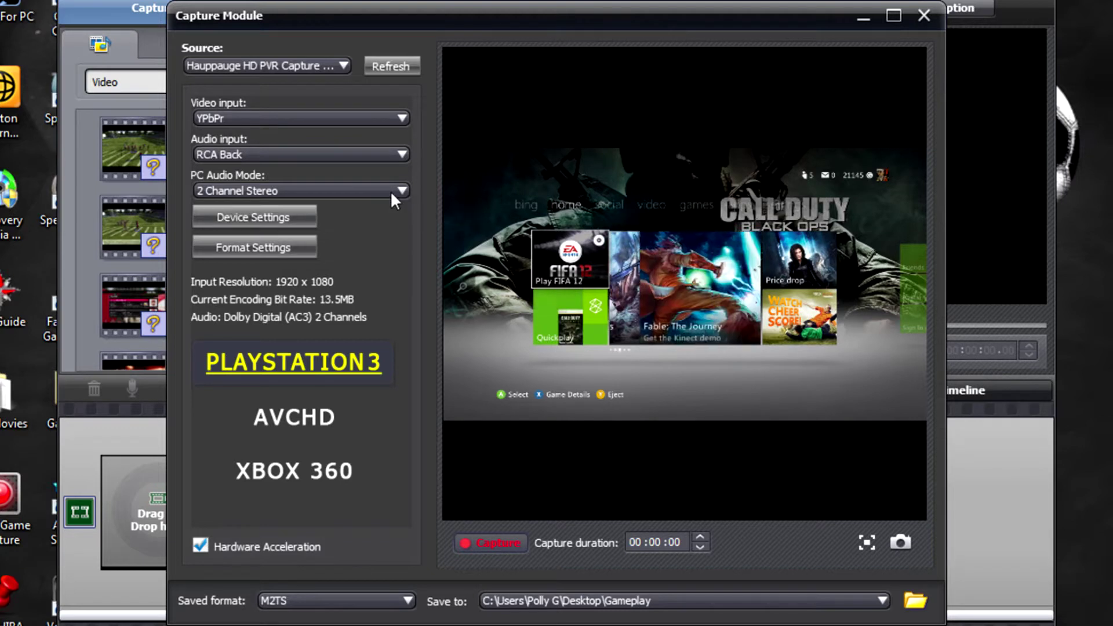
{"action": "left_click", "coordinate": [390, 194]}
{"action": "left_click", "coordinate": [393, 193]}
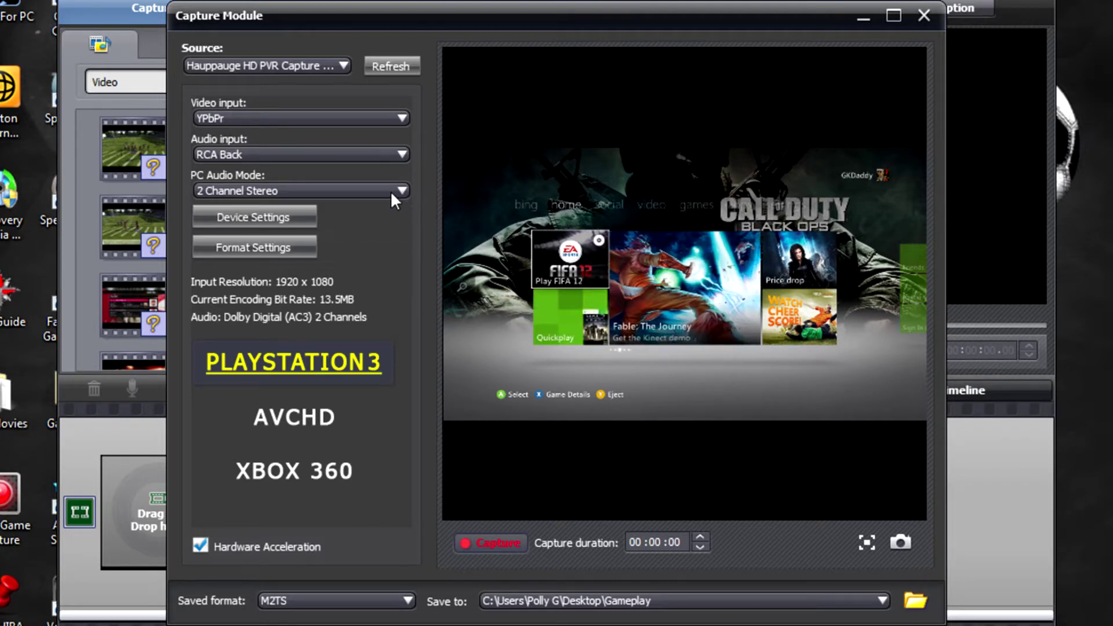
{"action": "left_click", "coordinate": [261, 243]}
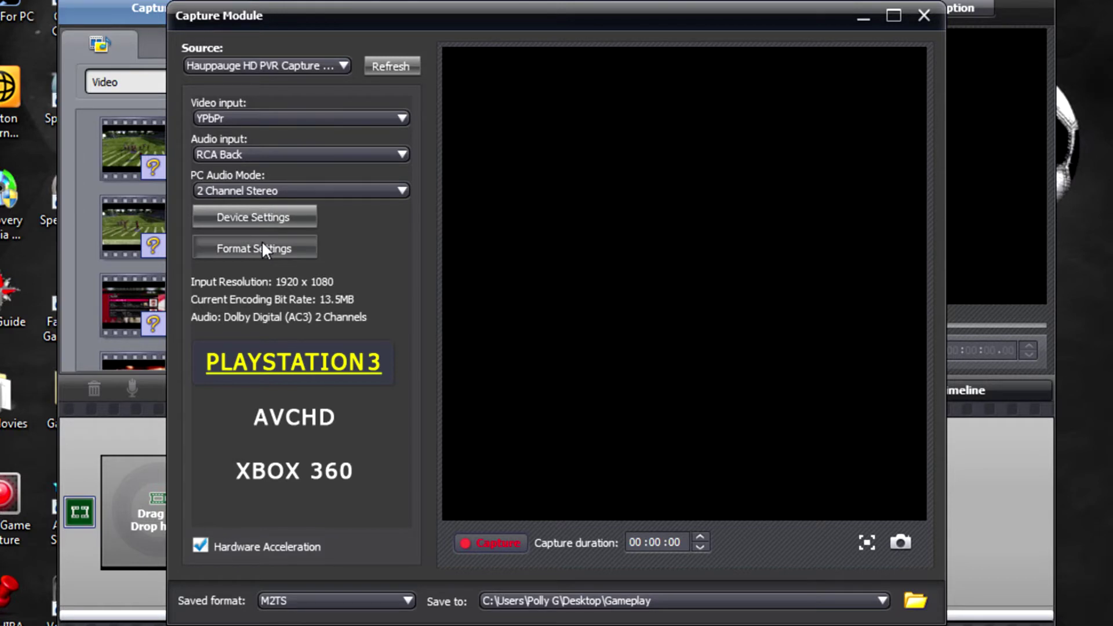
{"action": "left_click", "coordinate": [262, 246]}
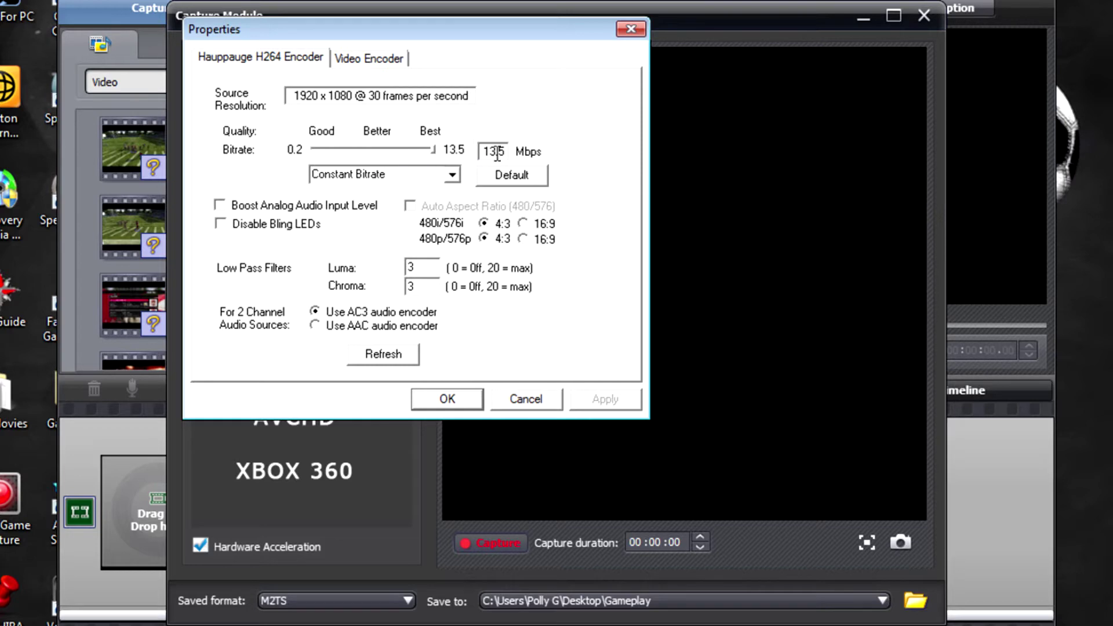
{"action": "left_click", "coordinate": [453, 176]}
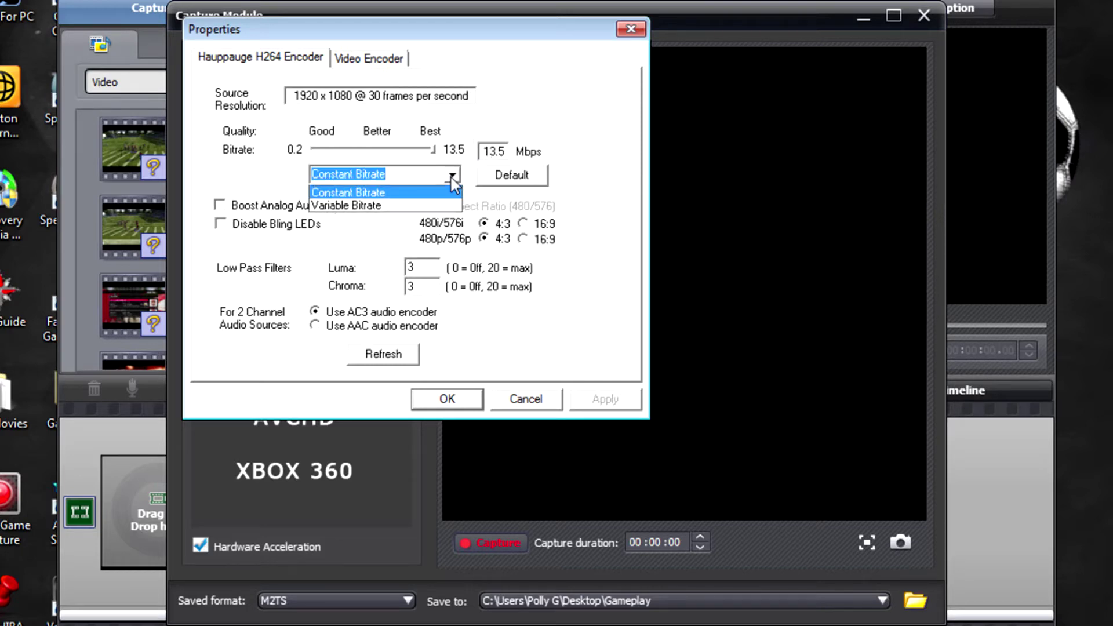
{"action": "left_click", "coordinate": [452, 180]}
{"action": "key", "text": "Down"}
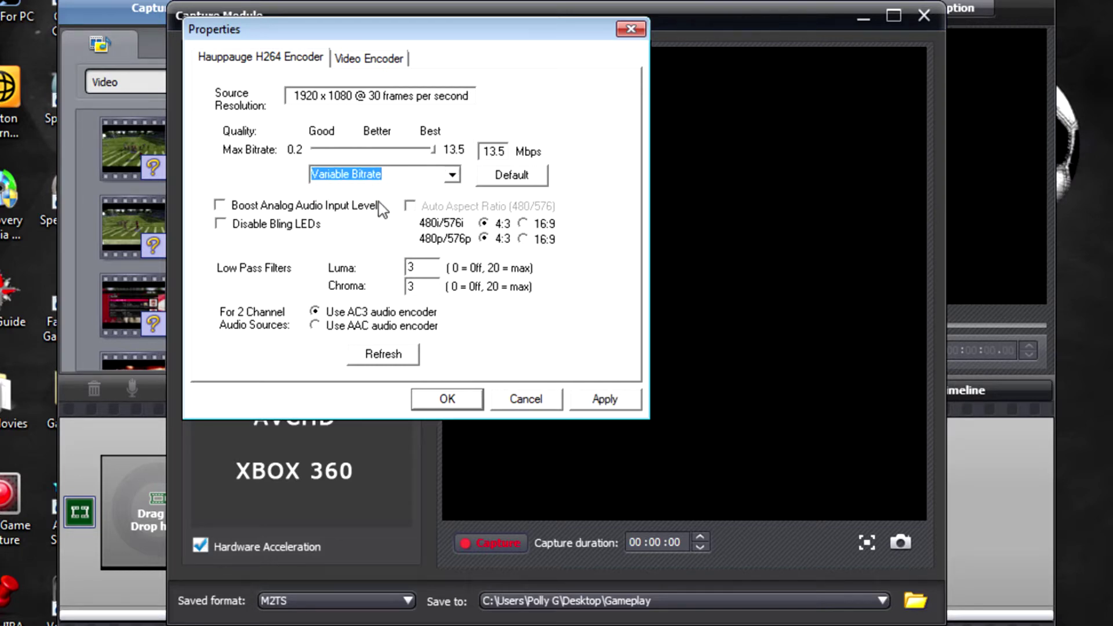
{"action": "left_click", "coordinate": [452, 176]}
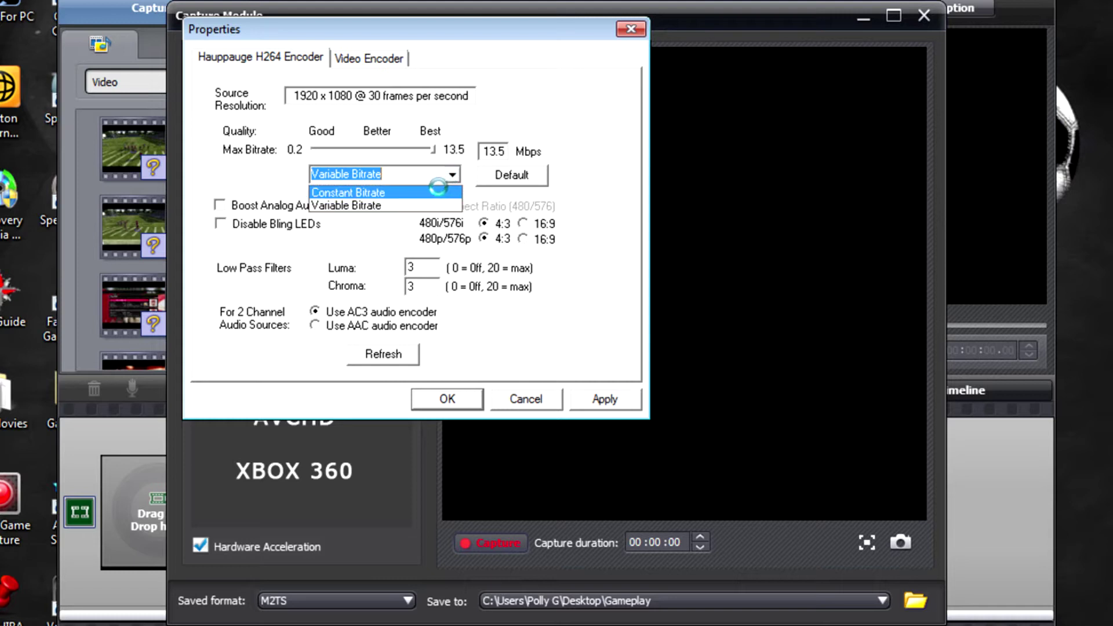
{"action": "left_click", "coordinate": [436, 189]}
{"action": "left_click", "coordinate": [521, 175]}
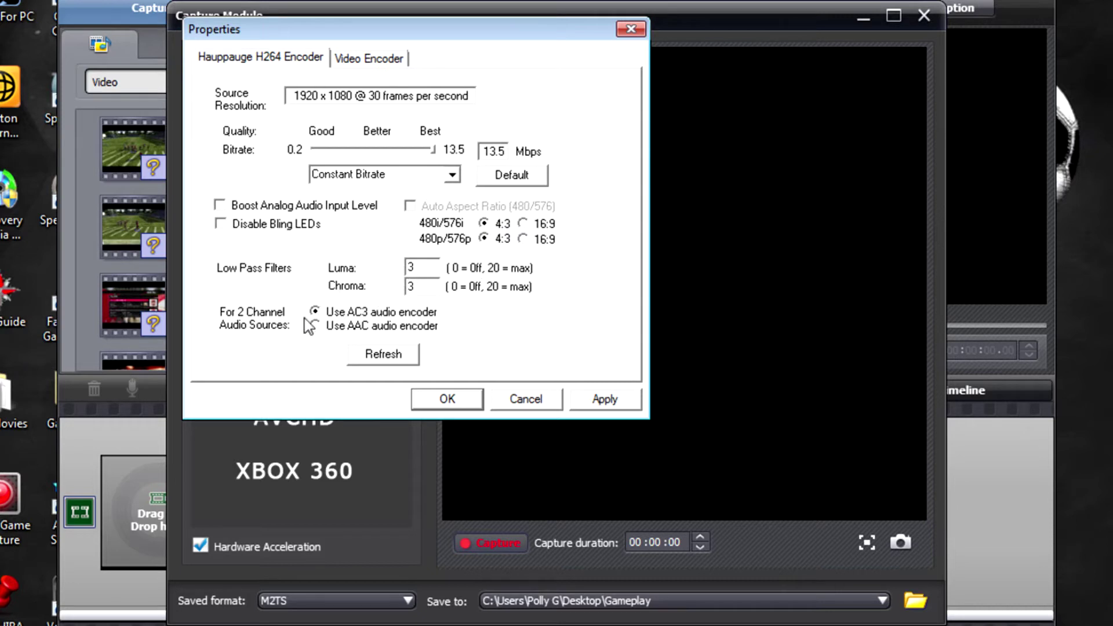
{"action": "left_click", "coordinate": [435, 399]}
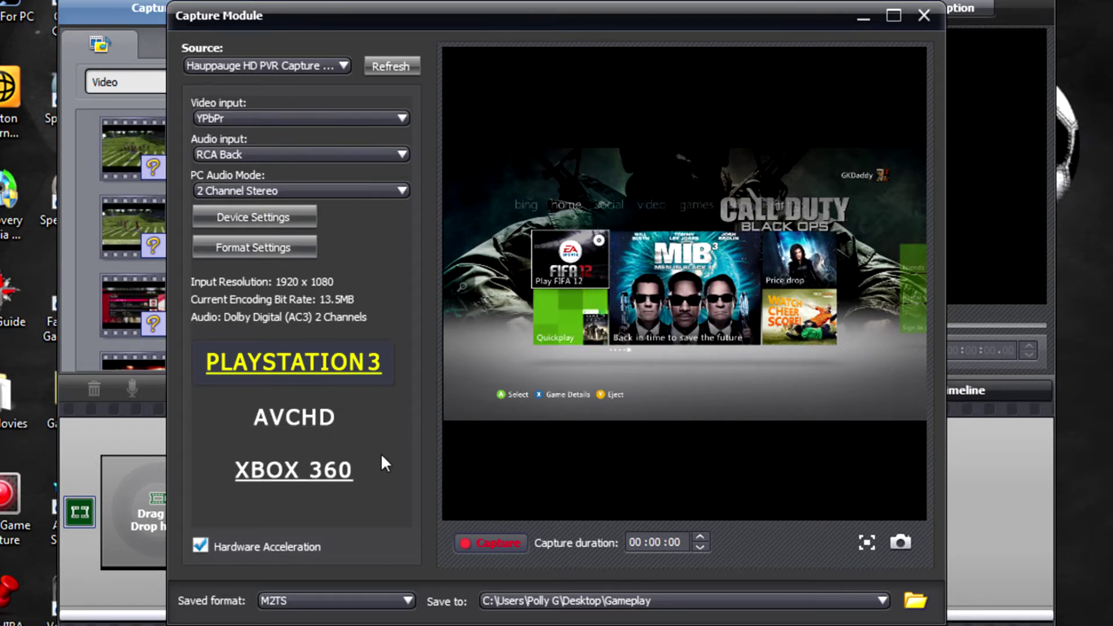
Step: Record about 15 seconds of the Xbox dashboard while moving across its tabs
{"action": "left_click", "coordinate": [483, 538]}
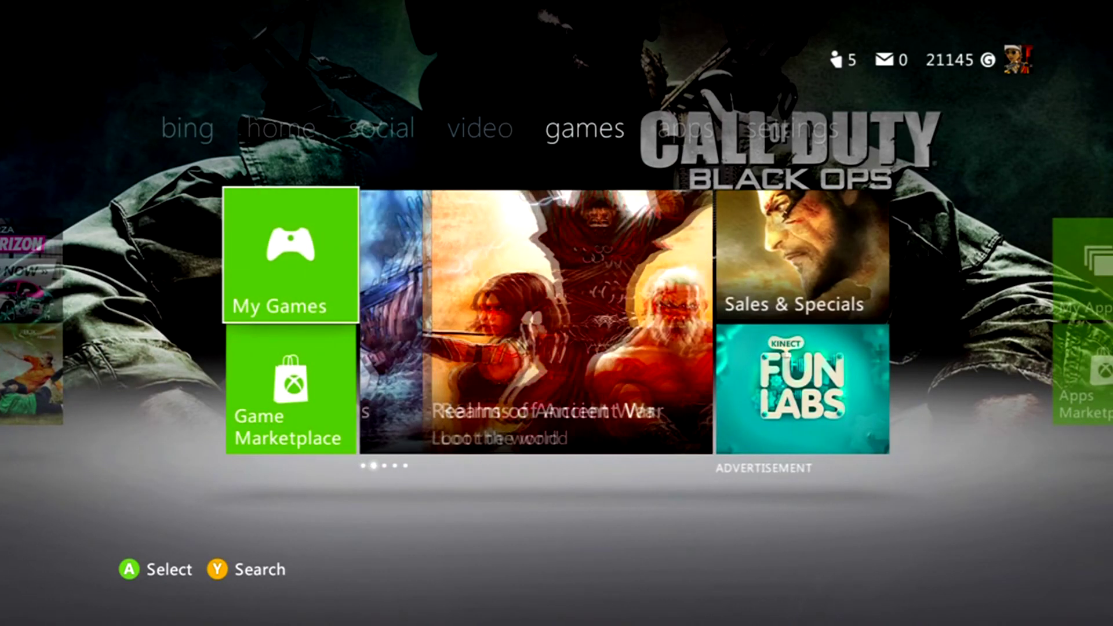
{"action": "key", "text": "Right"}
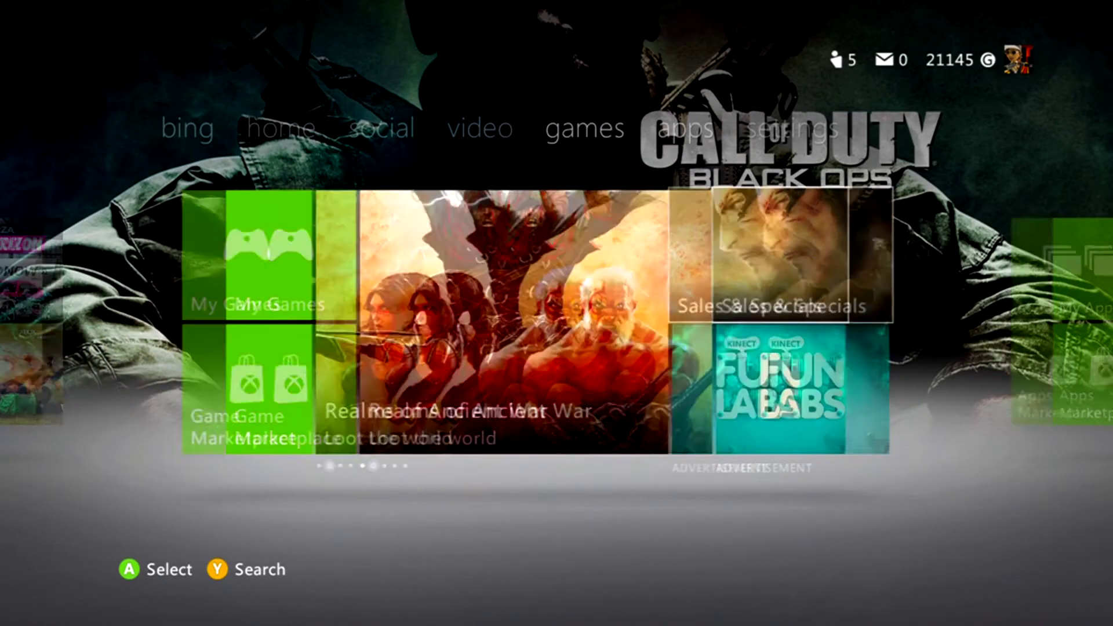
{"action": "key", "text": "Left"}
{"action": "key", "text": "Left"}
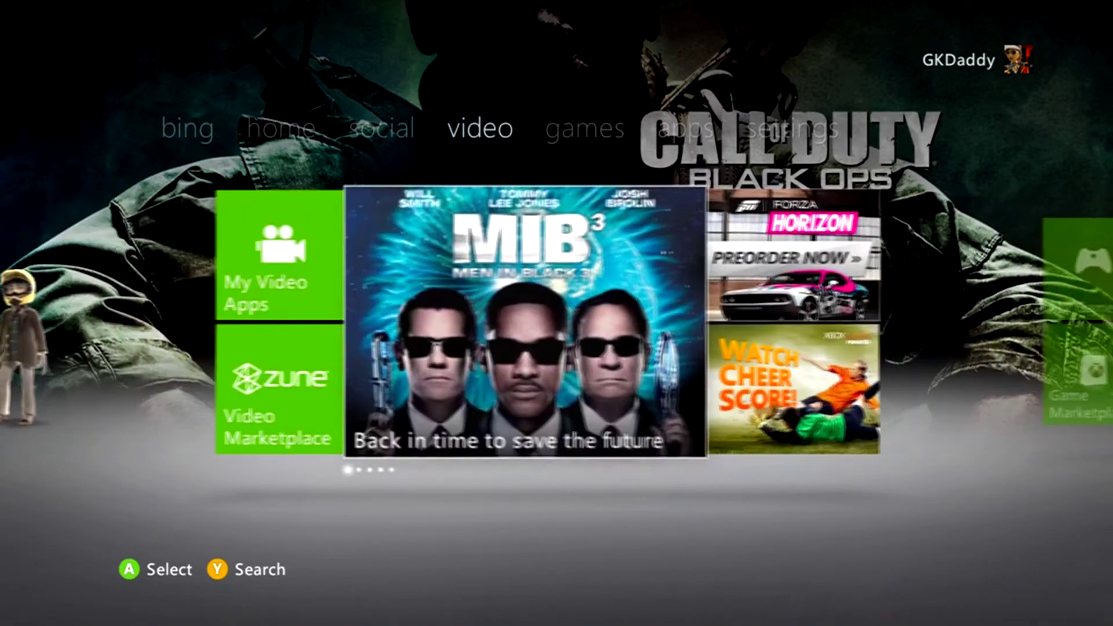
{"action": "key", "text": "Left"}
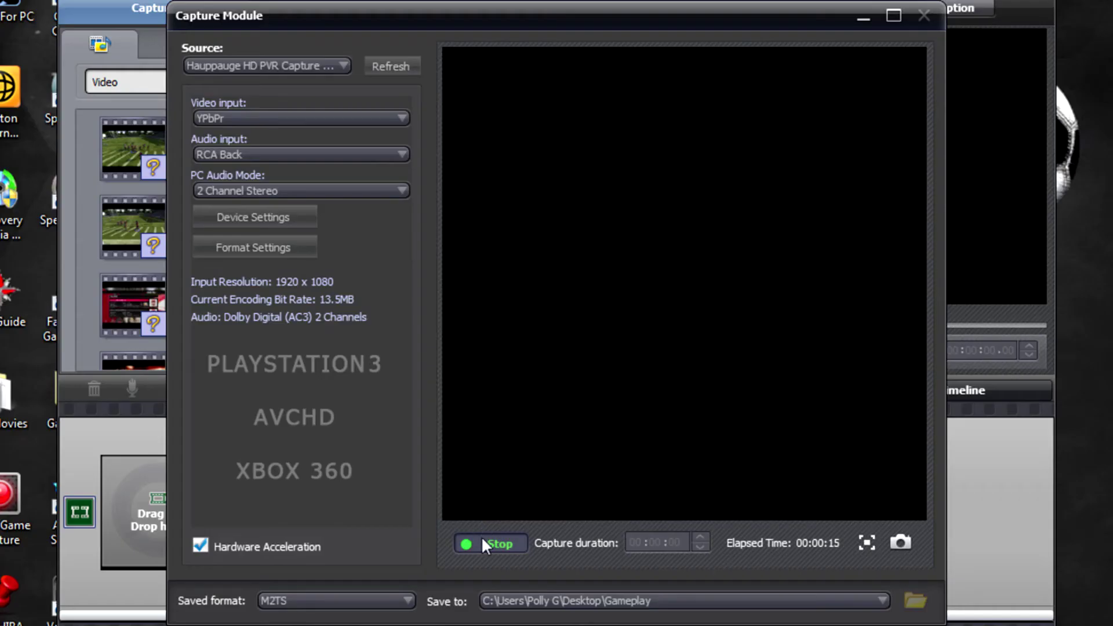
{"action": "left_click", "coordinate": [487, 541]}
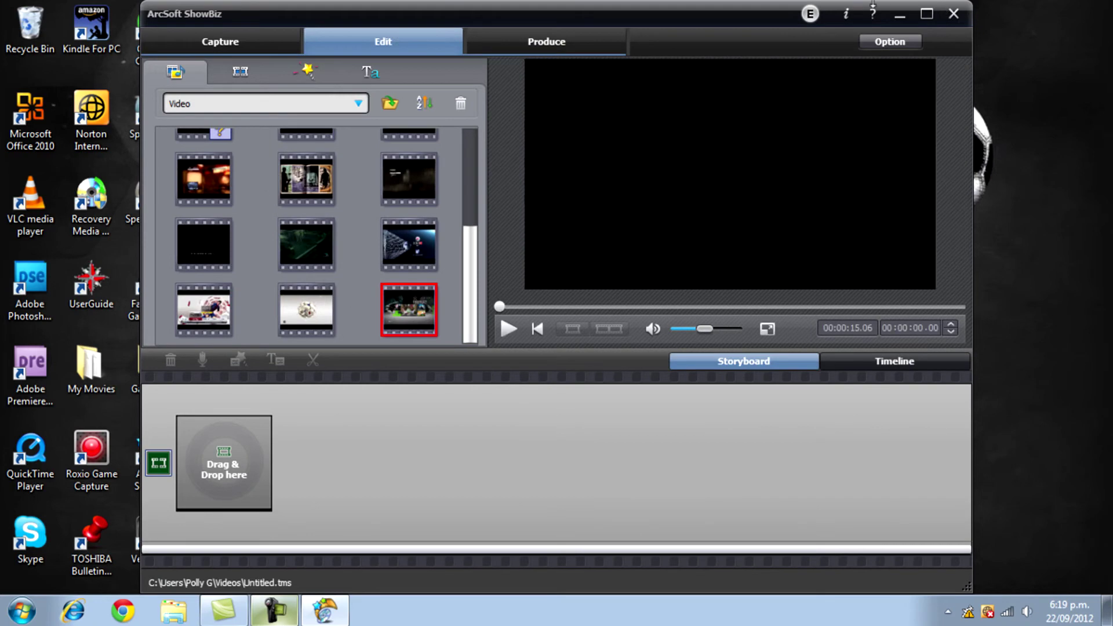
Step: Minimize ShowBiz and launch Vegas Pro 11.0 from the desktop icon
{"action": "left_click", "coordinate": [905, 16]}
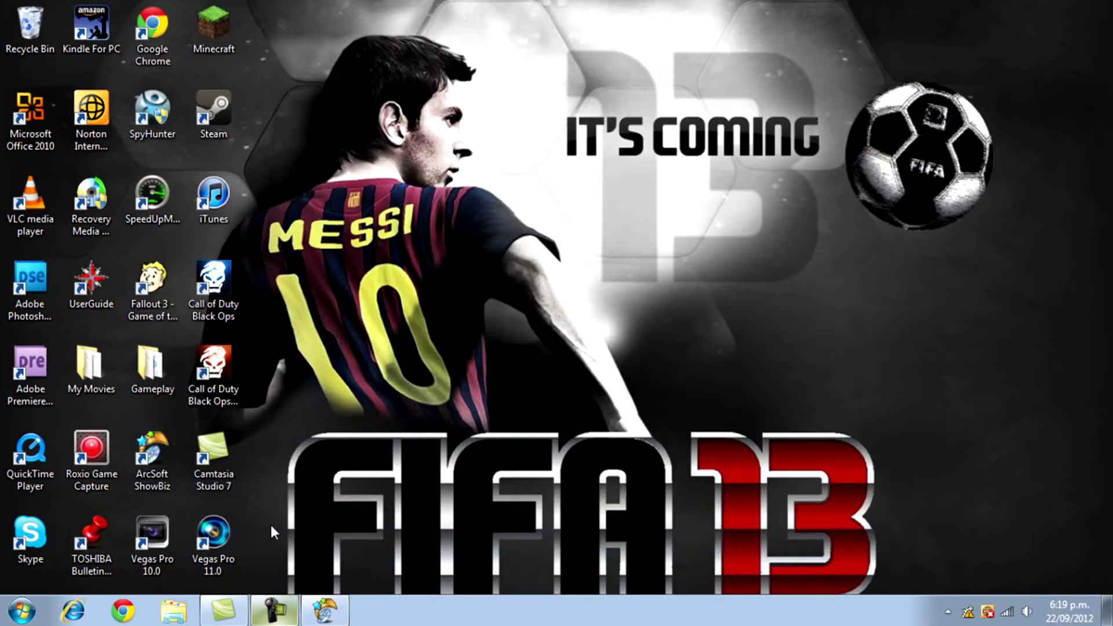
{"action": "double_click", "coordinate": [223, 558]}
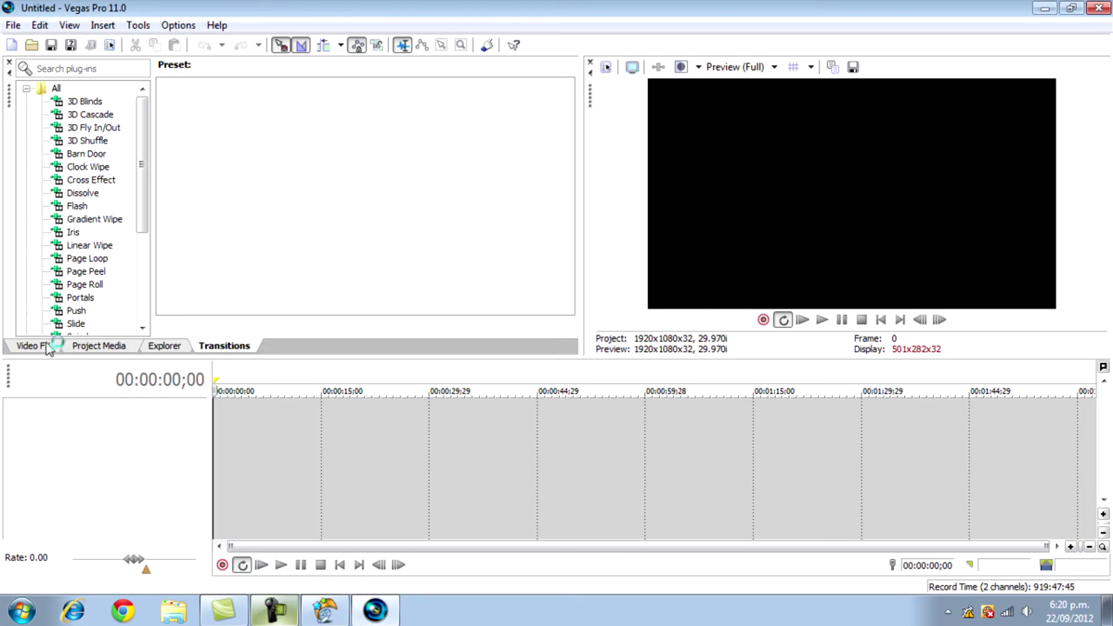
Step: Import 2012_9_22_18_19_24.M2TS from Desktop > Gameplay into Project Media
{"action": "left_click", "coordinate": [95, 345]}
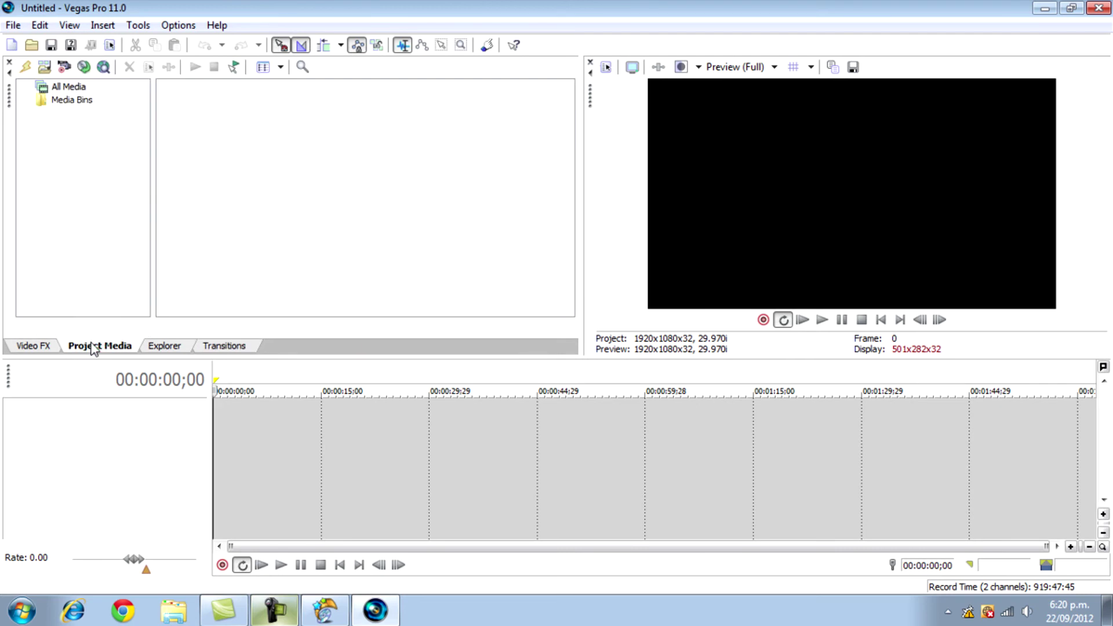
{"action": "left_click", "coordinate": [45, 68]}
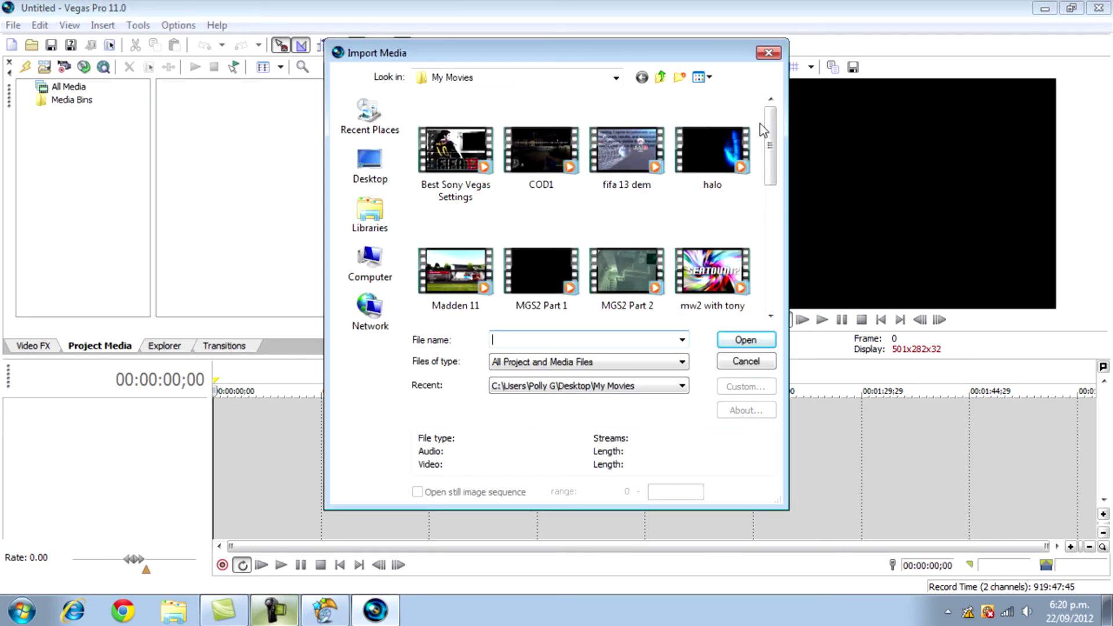
{"action": "left_click", "coordinate": [370, 170]}
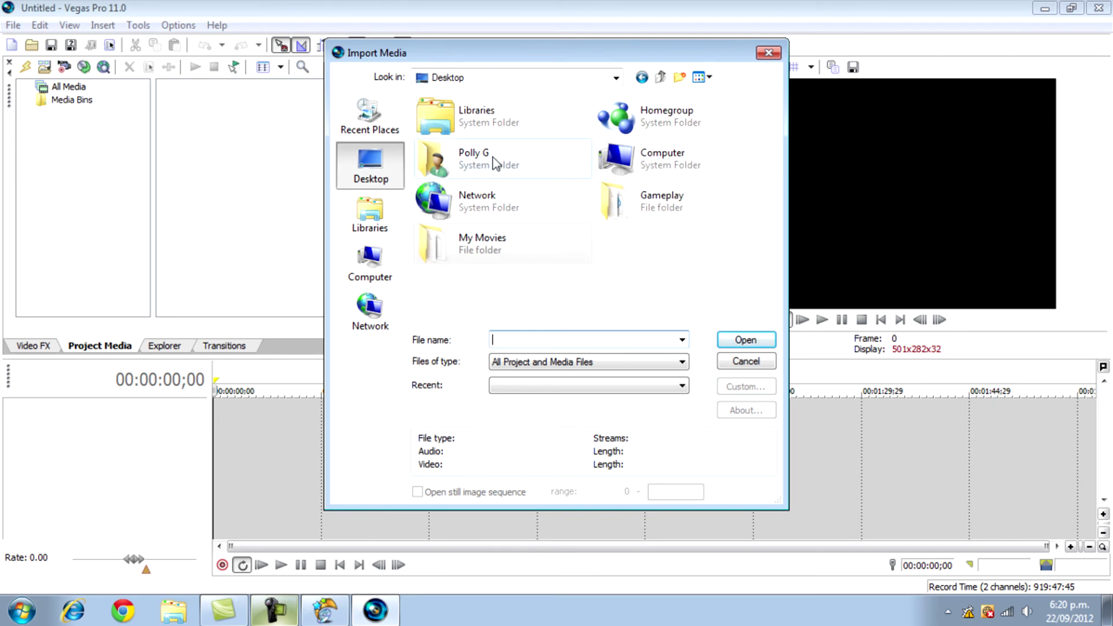
{"action": "double_click", "coordinate": [617, 200]}
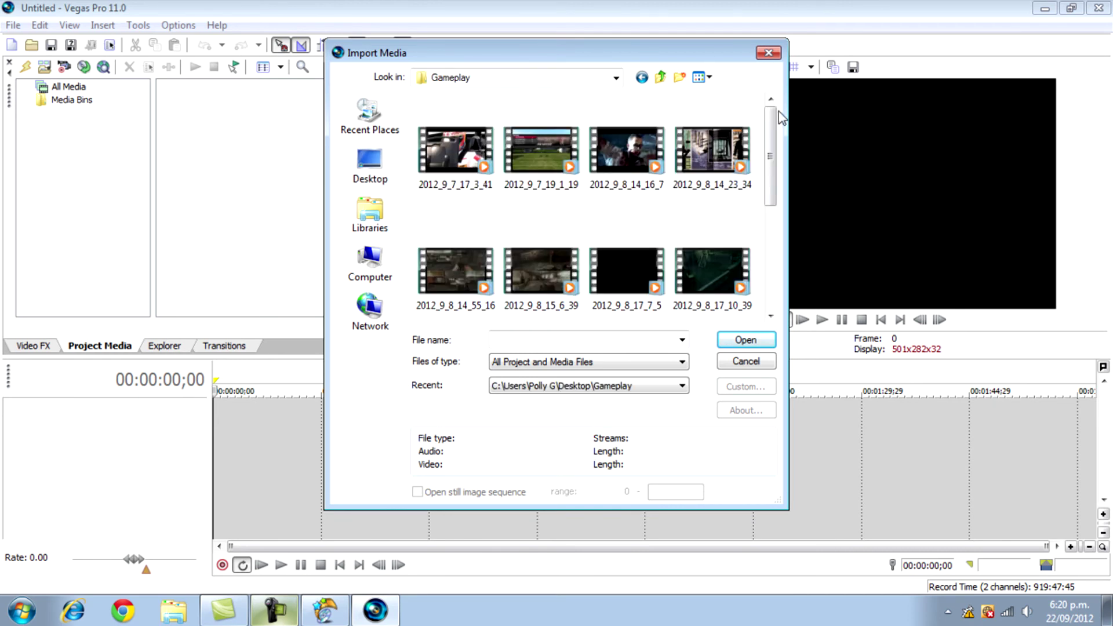
{"action": "left_click_drag", "start_coordinate": [770, 122], "coordinate": [756, 276]}
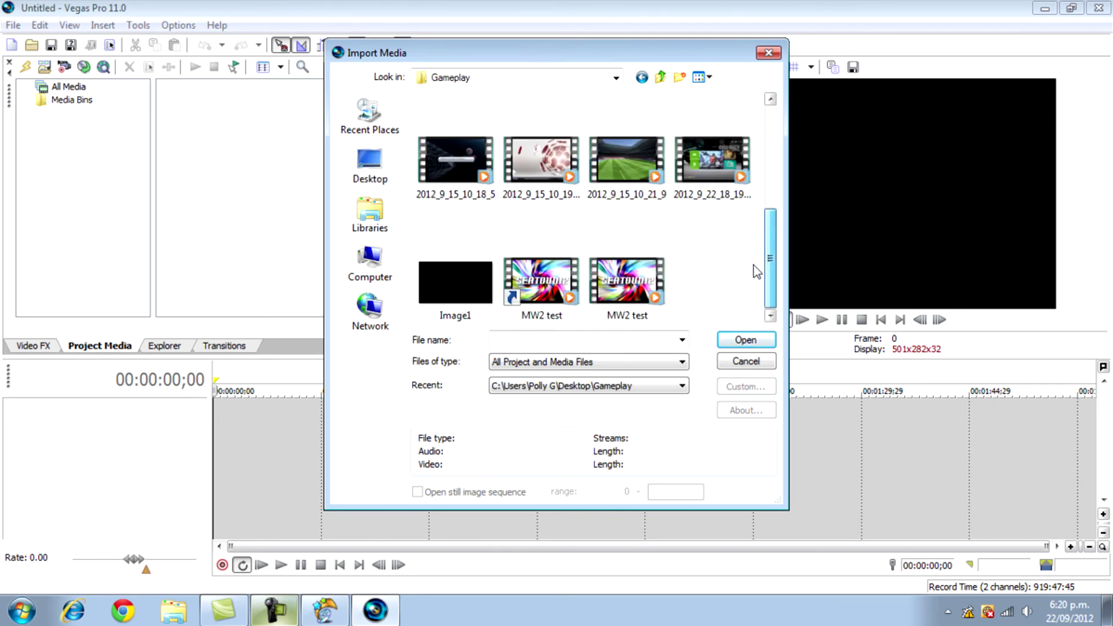
{"action": "double_click", "coordinate": [715, 161]}
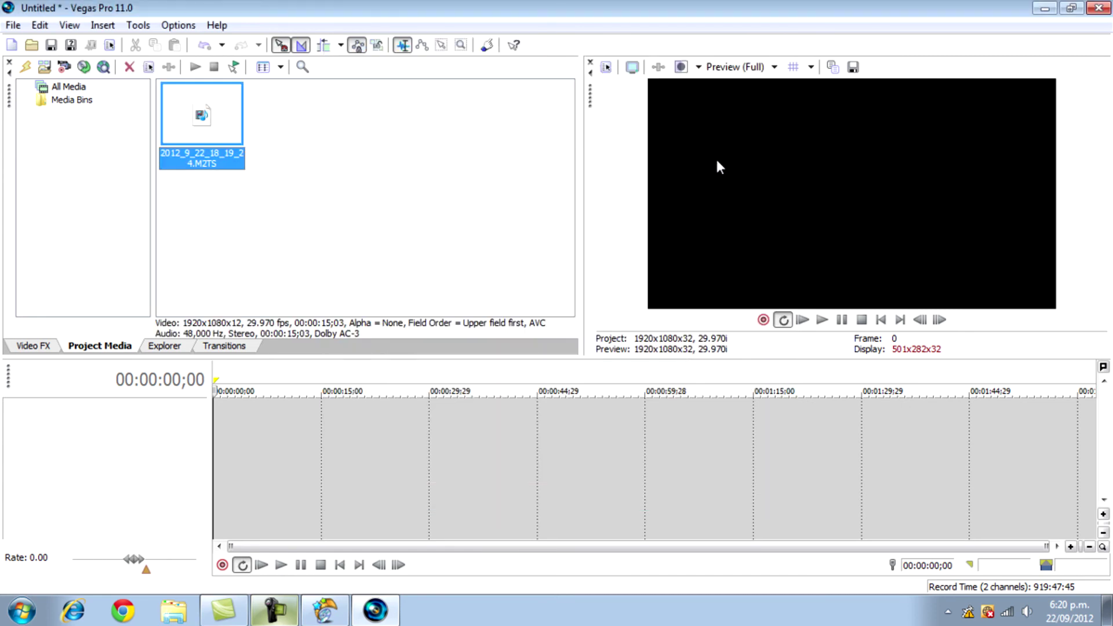
Step: Place the clip at the timeline start and preview its playback
{"action": "mouse_move", "coordinate": [219, 114]}
{"action": "left_mouse_down"}
{"action": "mouse_move", "coordinate": [247, 448]}
{"action": "mouse_move", "coordinate": [200, 418]}
{"action": "left_mouse_up"}
{"action": "key", "text": "space"}
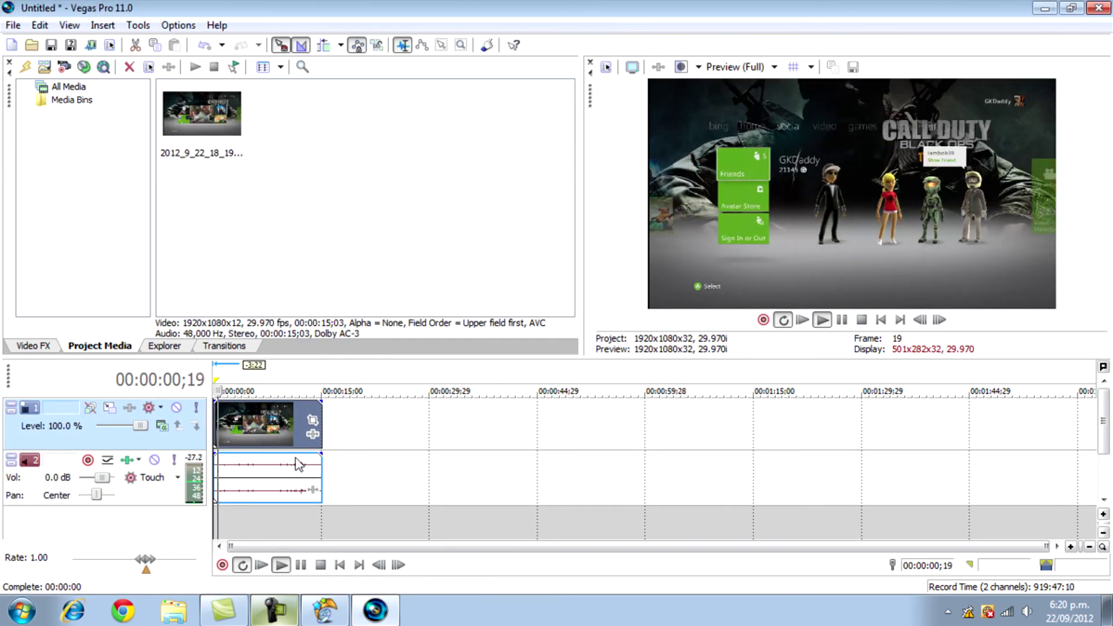
{"action": "key", "text": "space"}
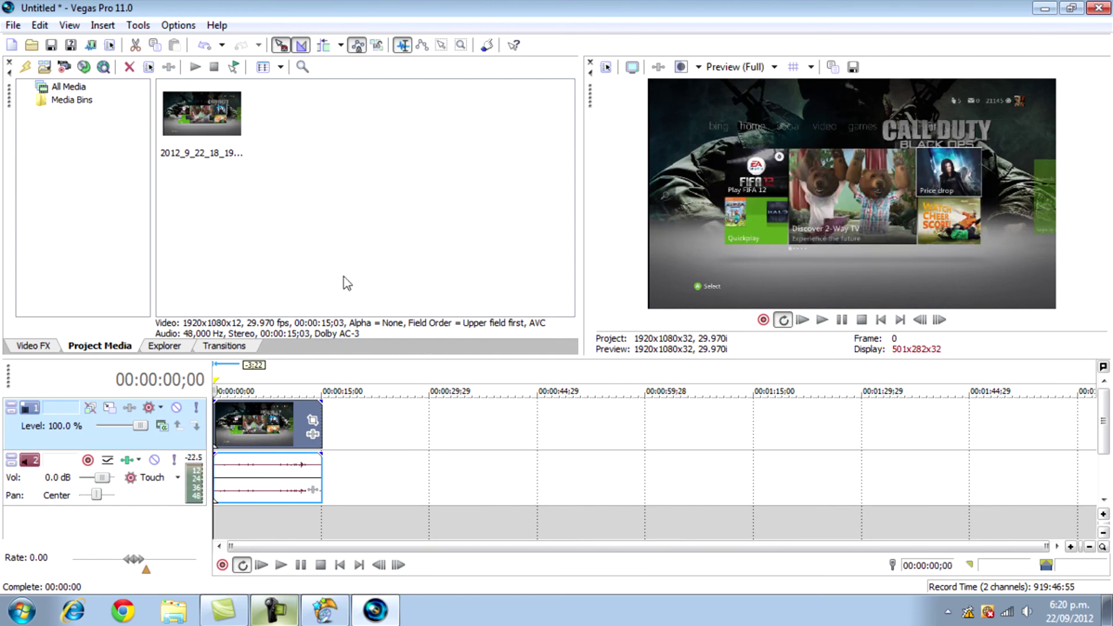
{"action": "left_click", "coordinate": [287, 615]}
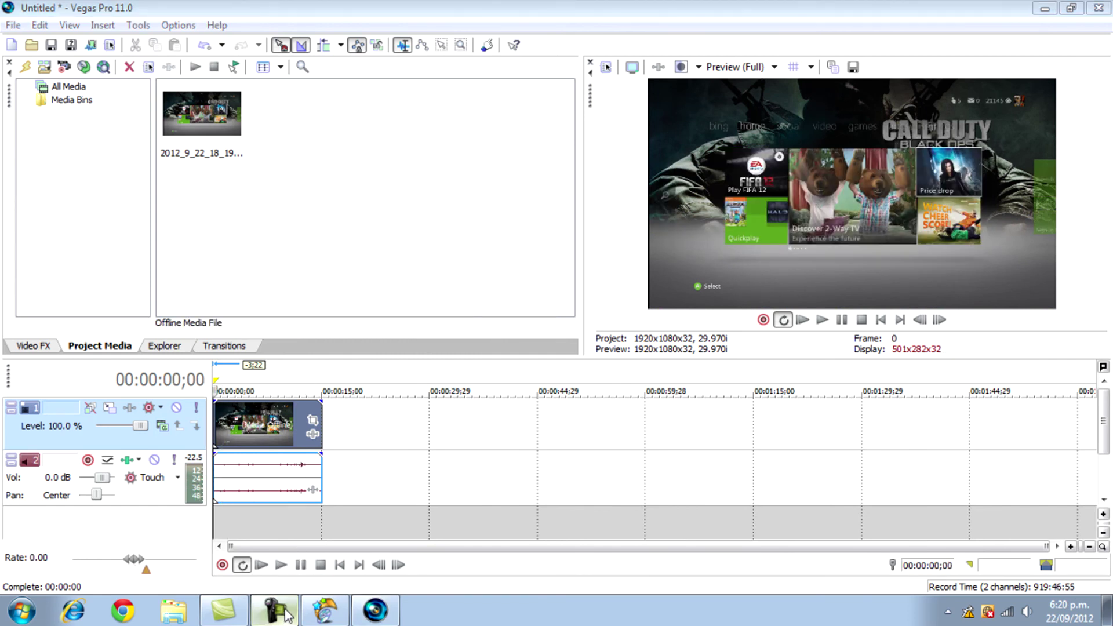